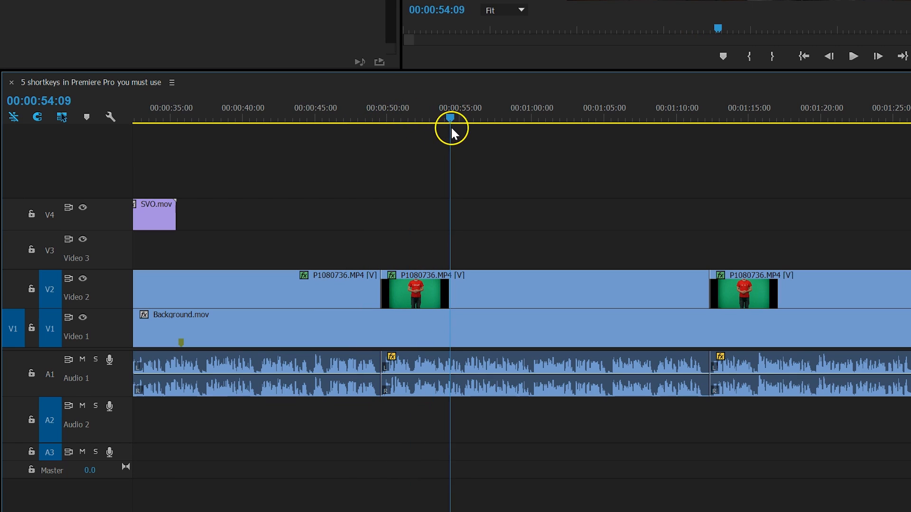
Ripple-trim the previous edit to the playhead with Q, closing the gap
key("q")
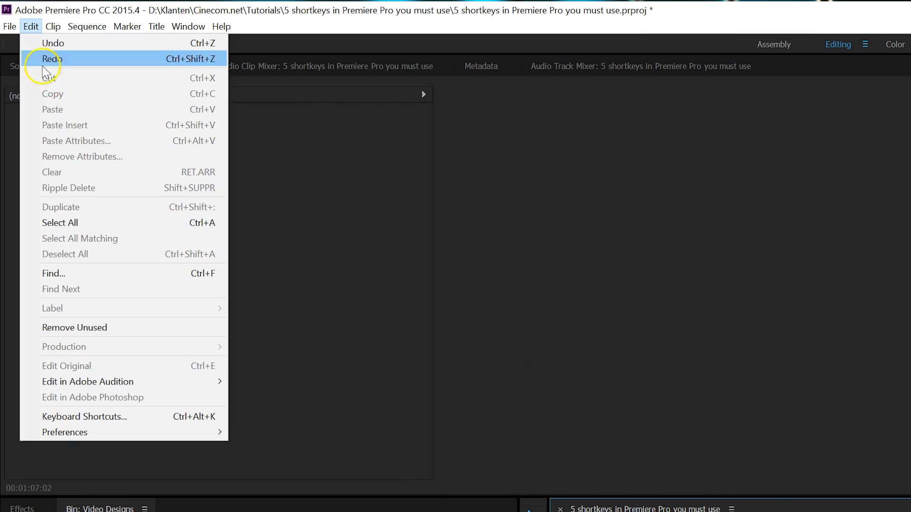
Bring up the Keyboard Shortcuts settings from the Edit menu
left_click(84, 417)
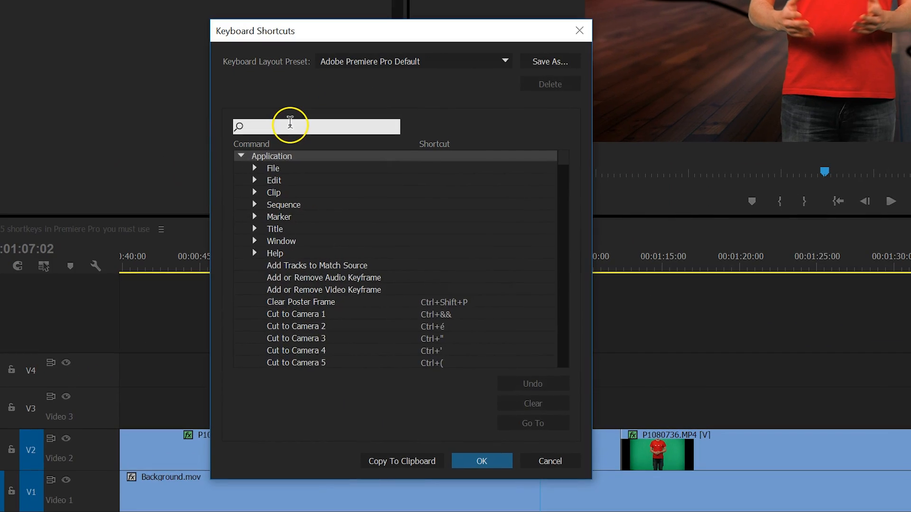
type("bypass")
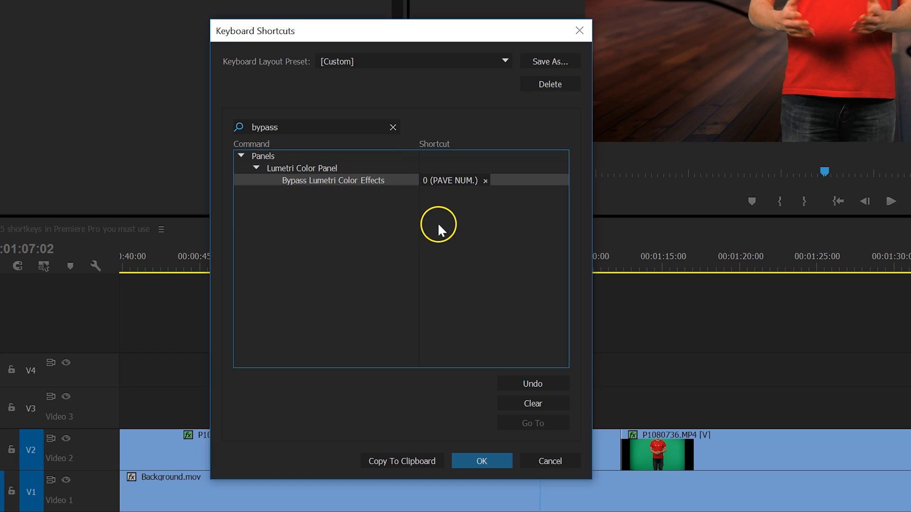
Confirm the new shortcut, then set Lumetri Tint to -56.1 toward green and raise Shadows
left_click(484, 460)
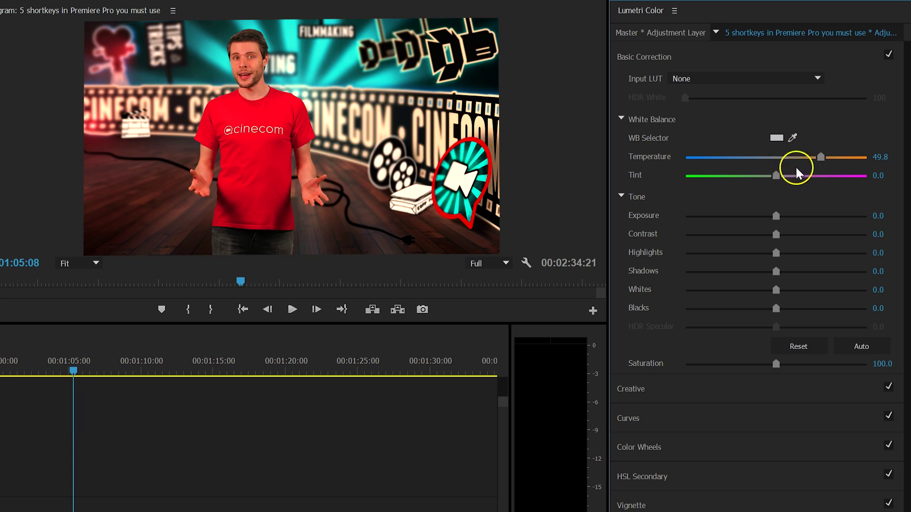
left_click_drag(776, 176, 725, 176)
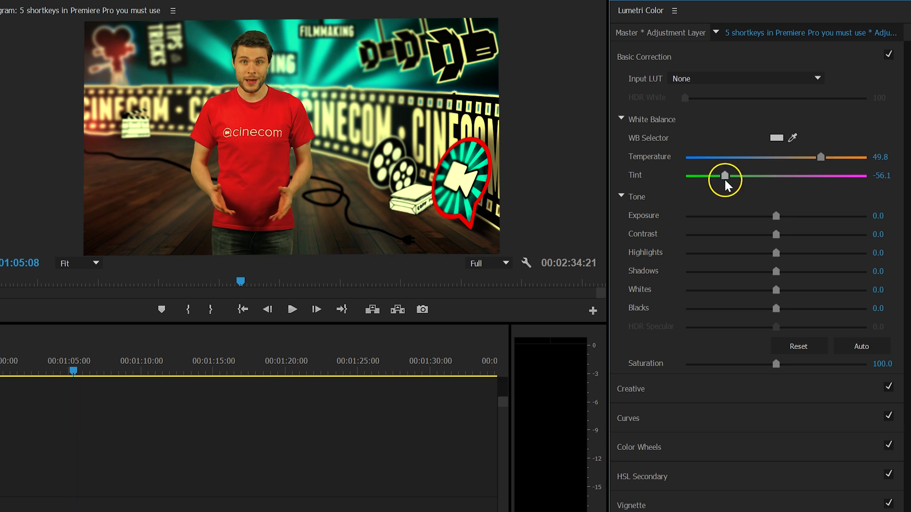
left_click_drag(787, 271, 815, 271)
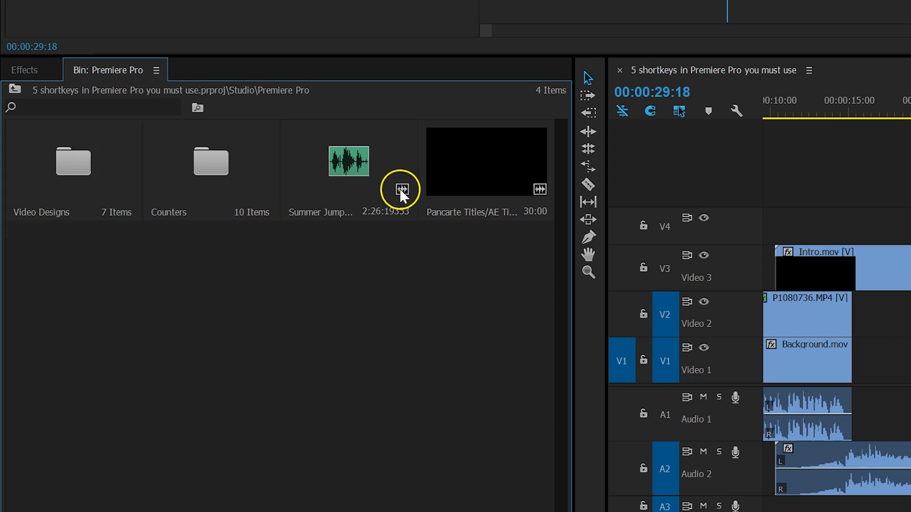
Browse the Video Designs bin through the Pancarte and Intro folders
double_click(42, 188)
double_click(71, 163)
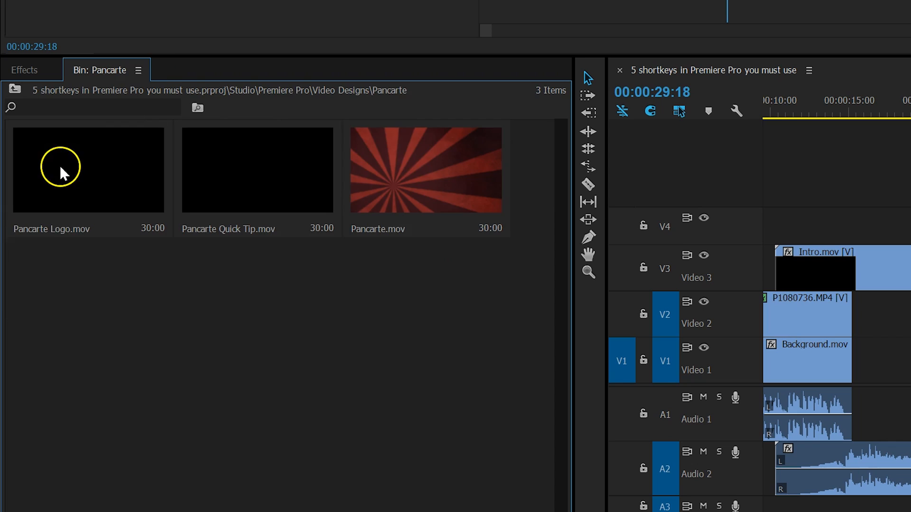
left_click(15, 90)
double_click(206, 158)
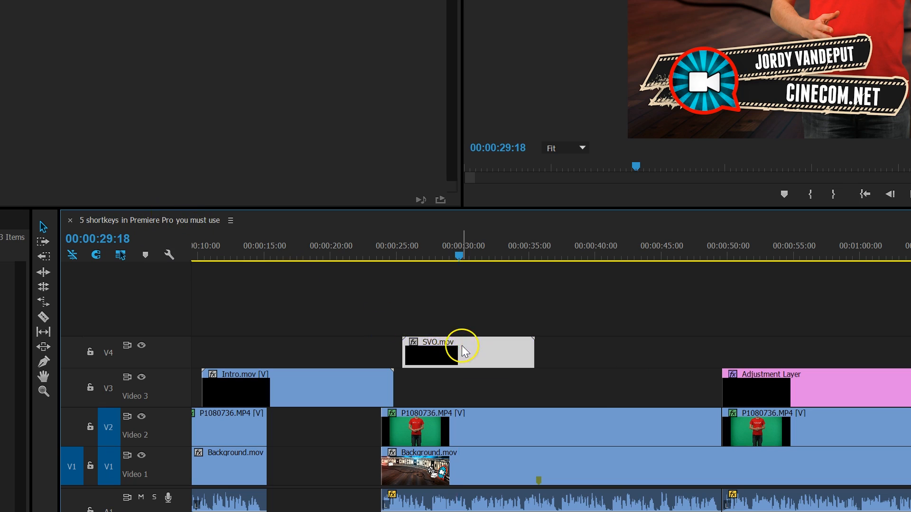
Match-frame SVO.mov into the Source Monitor with F and scrub through it
key("f")
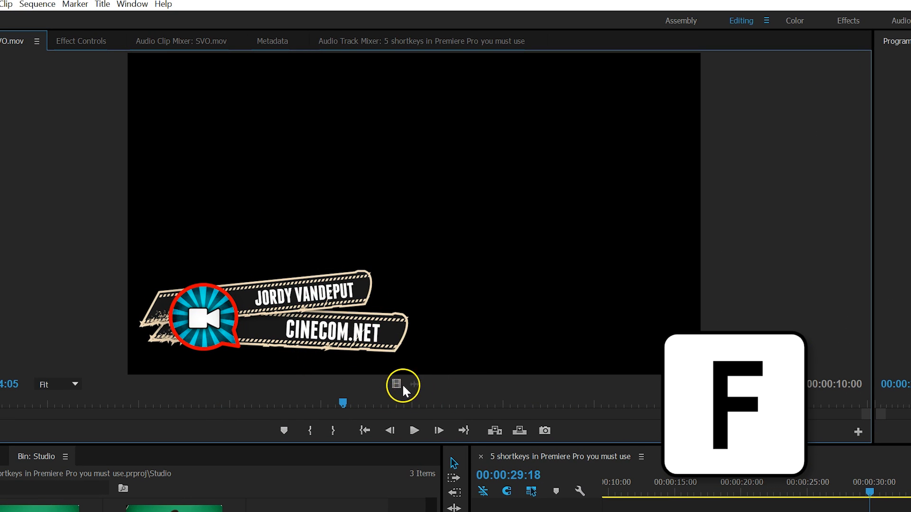
left_click(421, 405)
left_click_drag(479, 403, 710, 403)
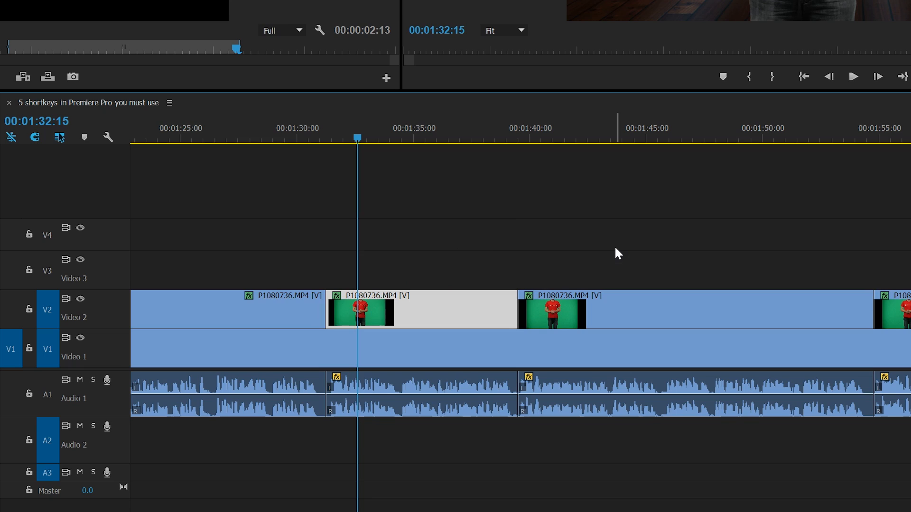
Move the P1080736.MP4 clip up two tracks and back down with Alt+Up/Down
key("alt+Up")
key("alt+Up")
key("alt+Down")
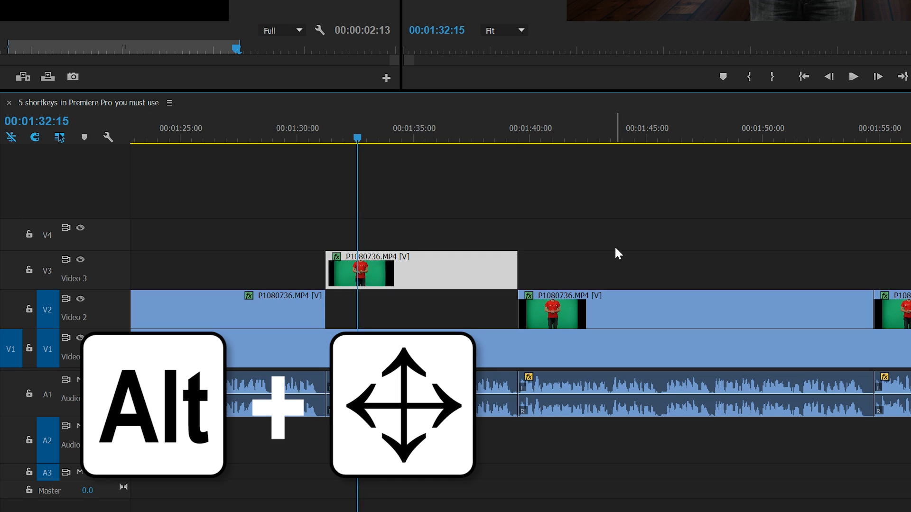
key("alt+Down")
key("alt+Up")
Nudge the clip later and earlier by single frames and larger Alt+Shift steps, ending near its start
key("alt+Right")
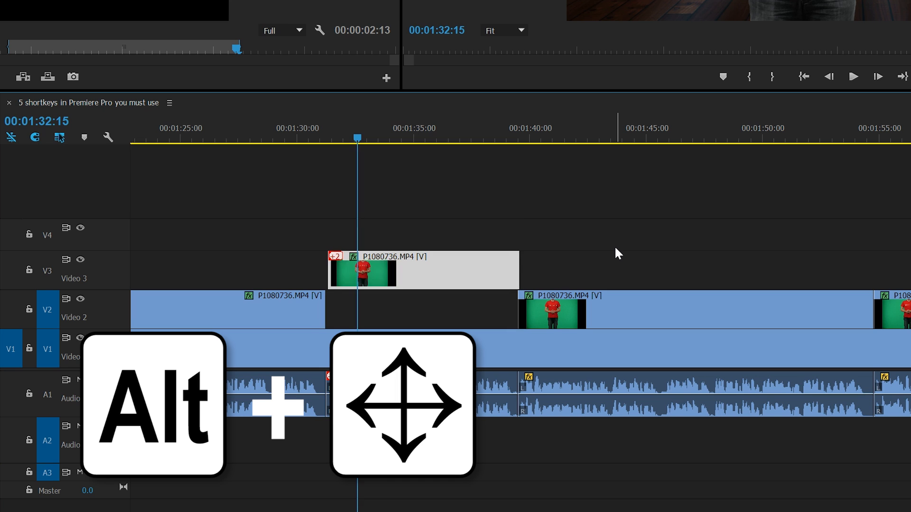
key("alt+Right")
key("alt+Right")
key("alt+Right")
key("alt+Left")
key("alt+Left")
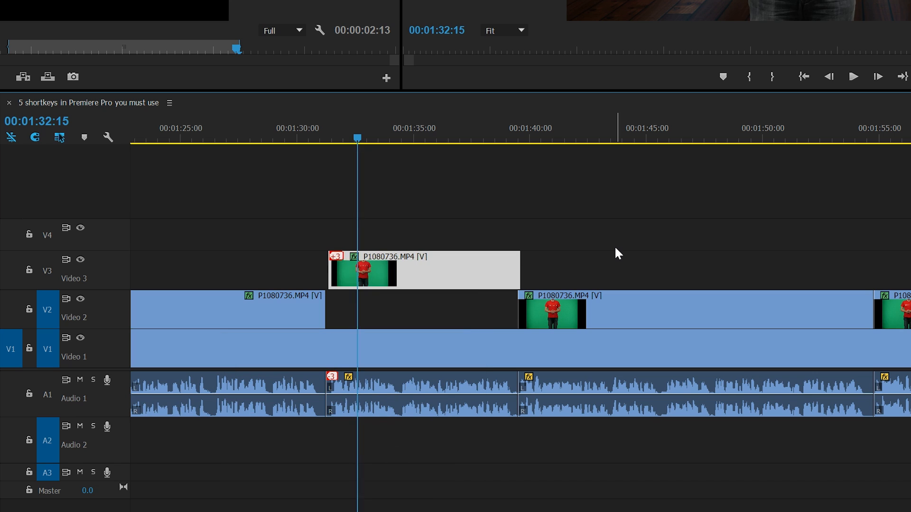
key("alt+Left")
key("alt+Left")
key("alt+Left")
key("alt+Left")
key("alt+Left")
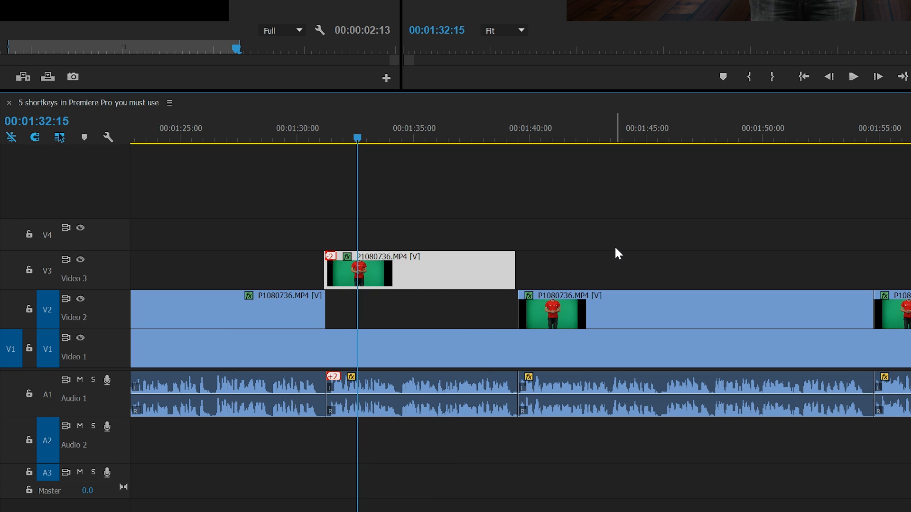
key("alt+shift+Right")
key("alt+shift+Right")
key("alt+shift+Right")
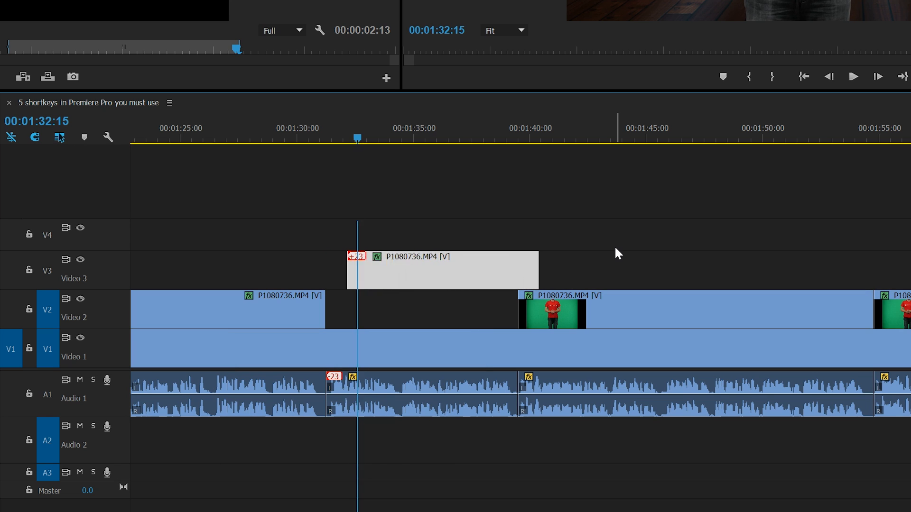
key("alt+shift+Right")
key("alt+shift+Left")
key("alt+shift+Left")
key("alt+shift+Left")
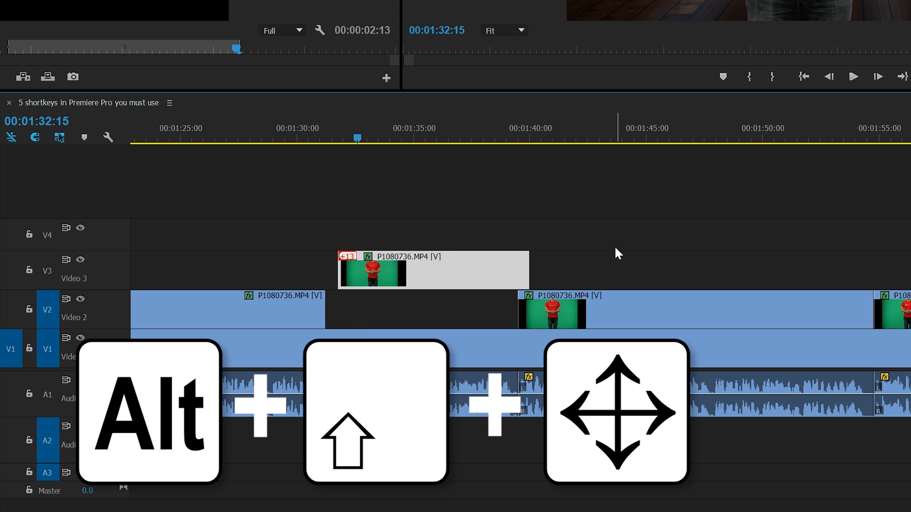
key("alt+shift+Left")
key("alt+shift+Left")
key("alt+shift+Left")
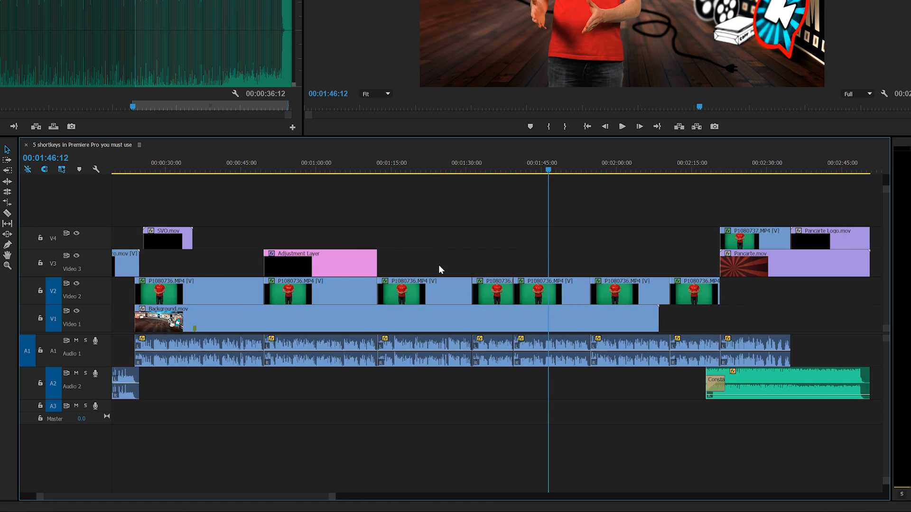
scroll(439, 265, "down", 2)
scroll(311, 223, "down", 2)
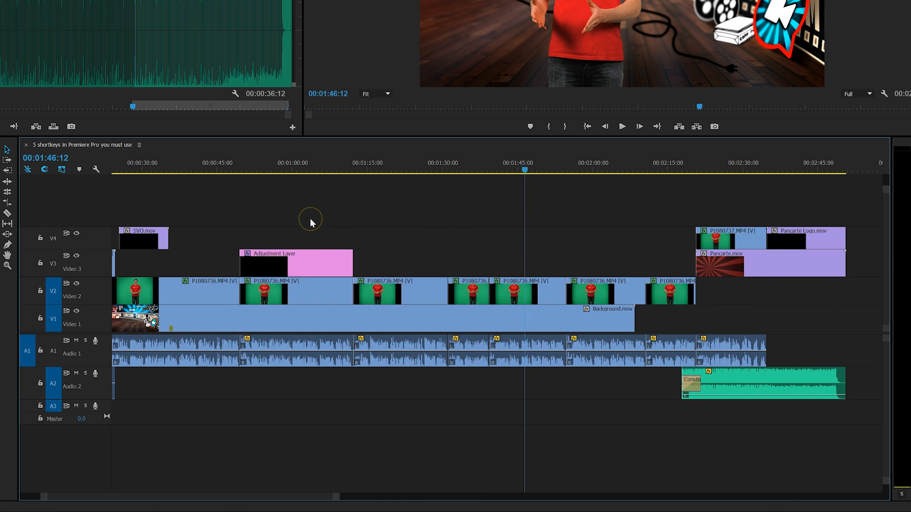
scroll(124, 298, "up", 3)
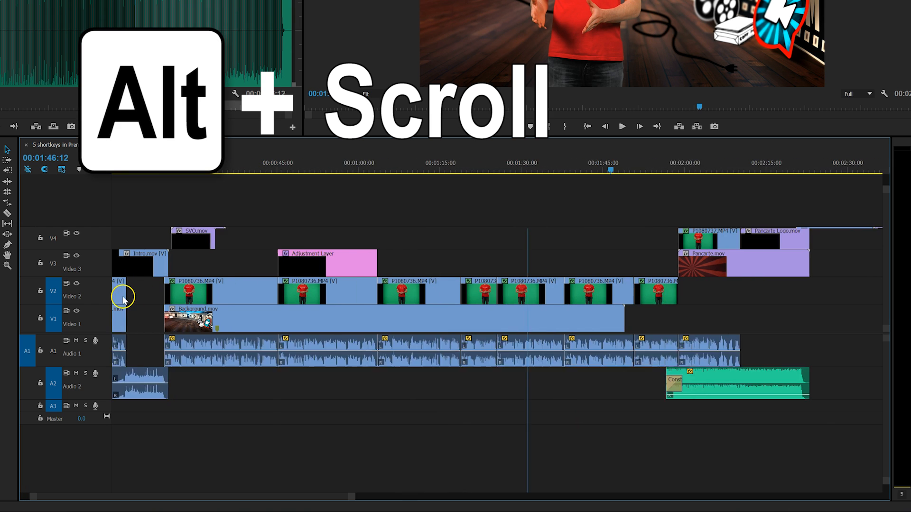
scroll(124, 297, "up", 2)
scroll(124, 298, "down", 3)
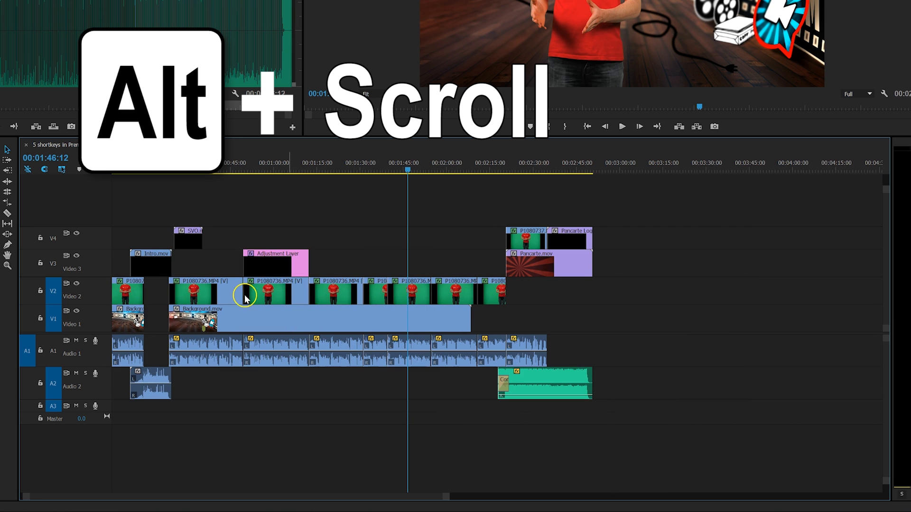
scroll(492, 298, "up", 3)
scroll(386, 292, "up", 2)
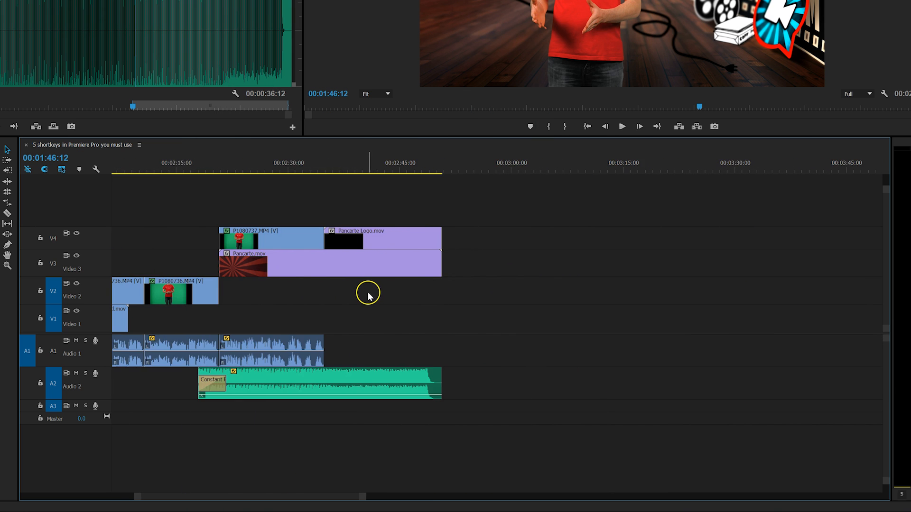
scroll(351, 297, "down", 2)
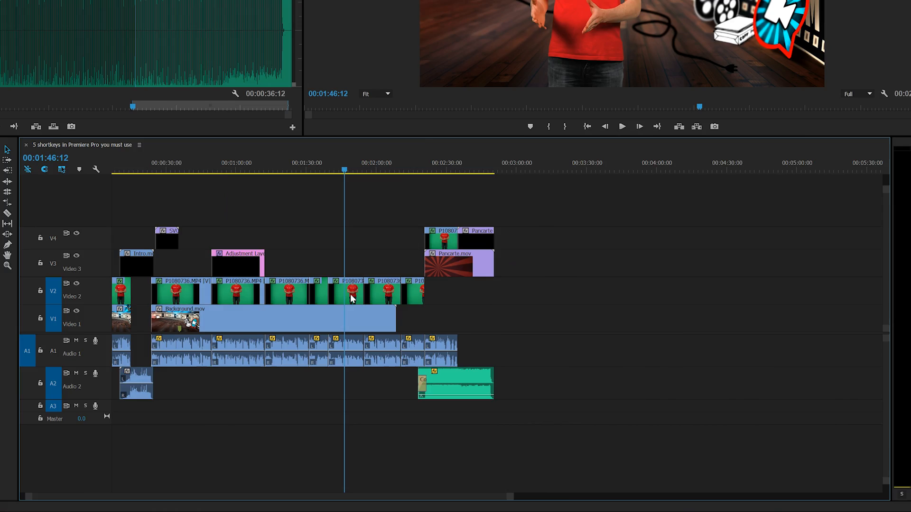